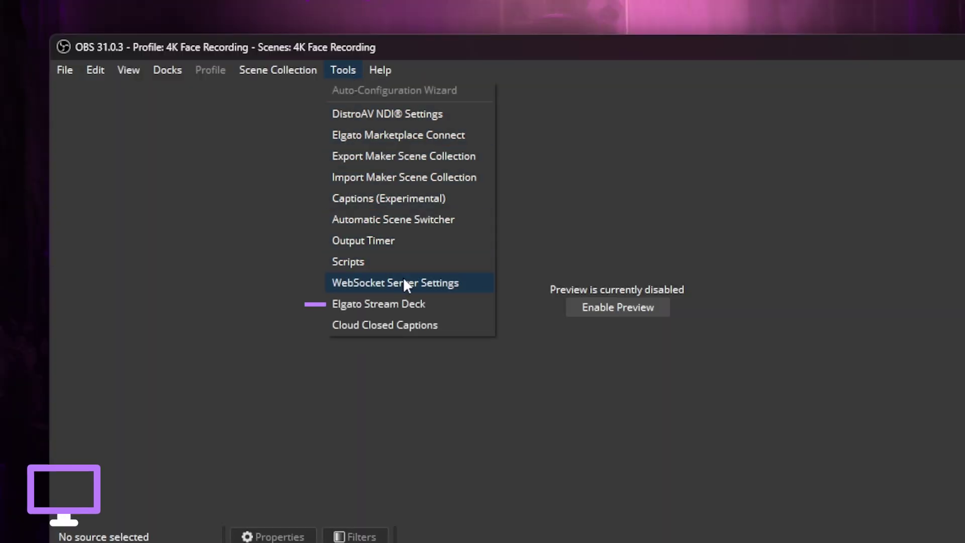
# Enable the WebSocket server in OBS Studio's WebSocket Server Settings
pyautogui.click(466, 285)
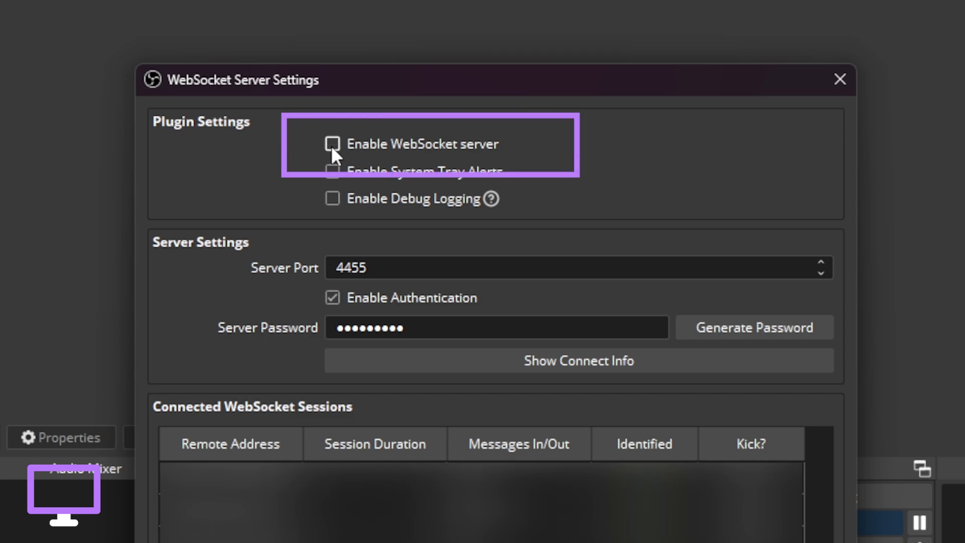
pyautogui.click(333, 145)
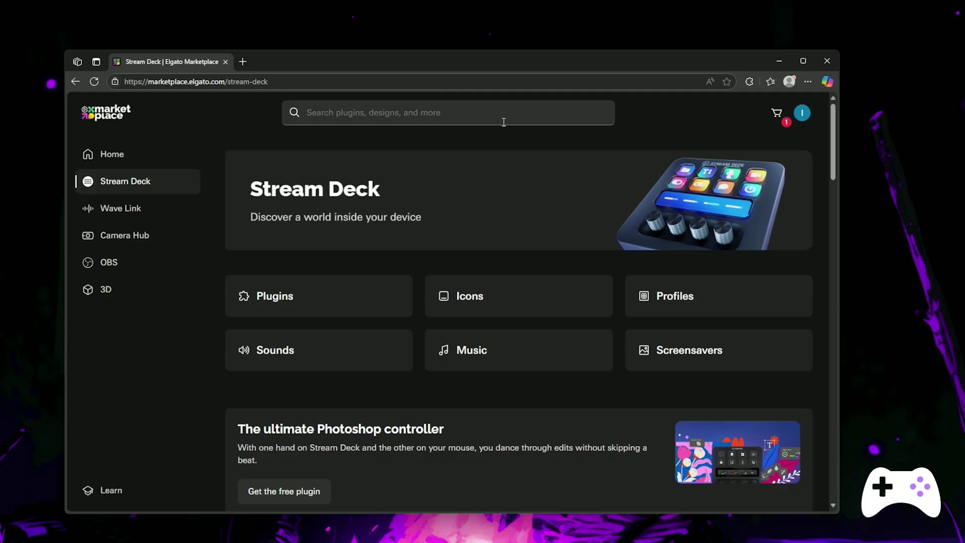
# Search the marketplace for OBS and open the OBS Tools plugin by BarRaider
pyautogui.click(503, 122)
pyautogui.write('OBS')
pyautogui.press('Return')
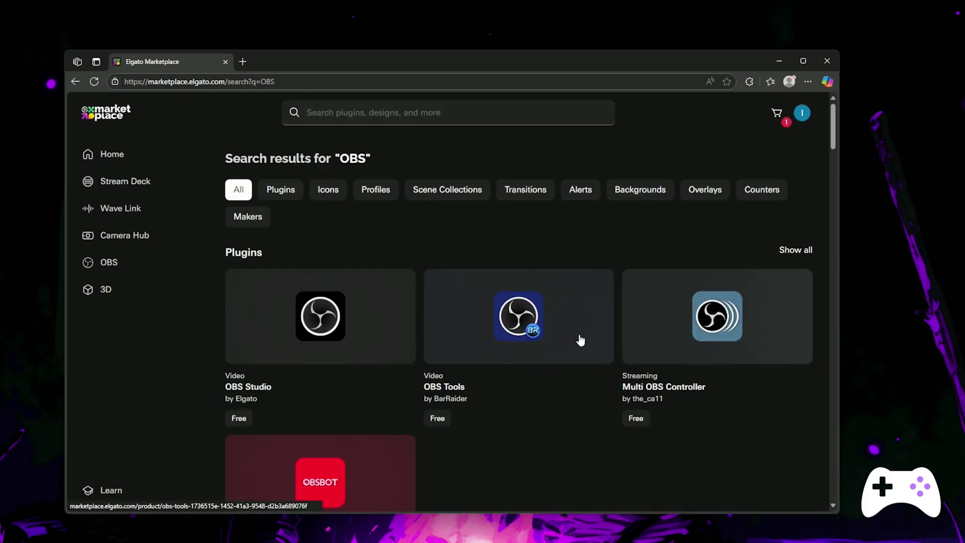
pyautogui.click(580, 340)
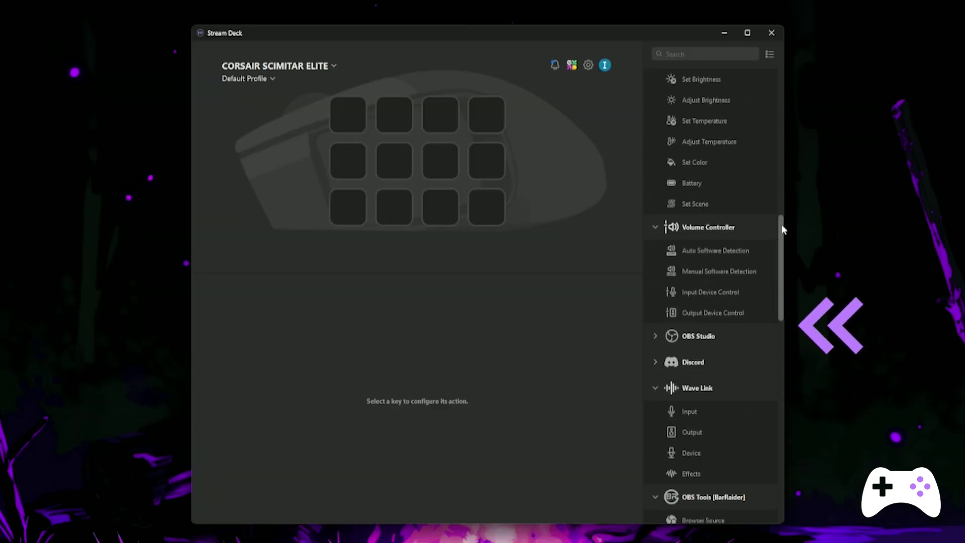
pyautogui.moveTo(781, 224); pyautogui.dragTo(776, 318)
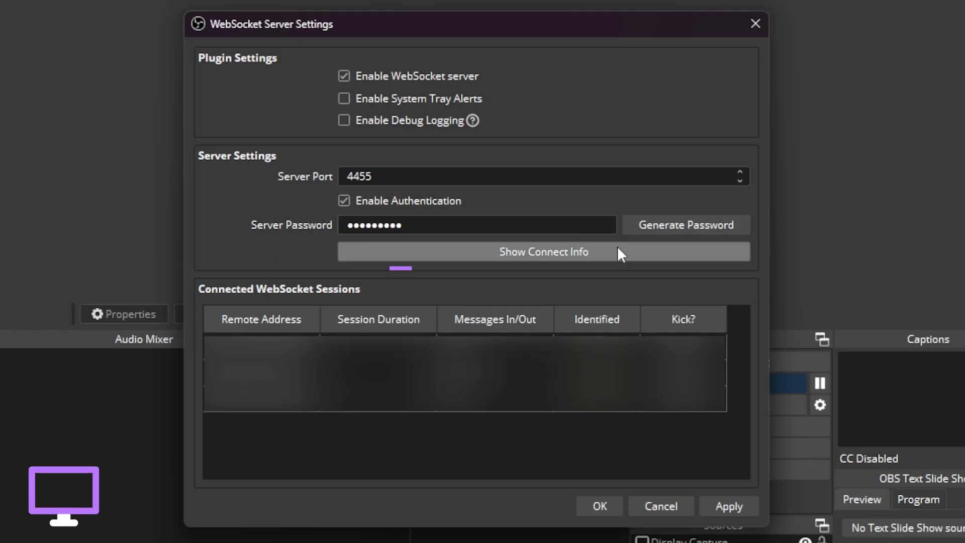
# Show the OBS WebSocket server's connection info for port 4455
pyautogui.click(626, 254)
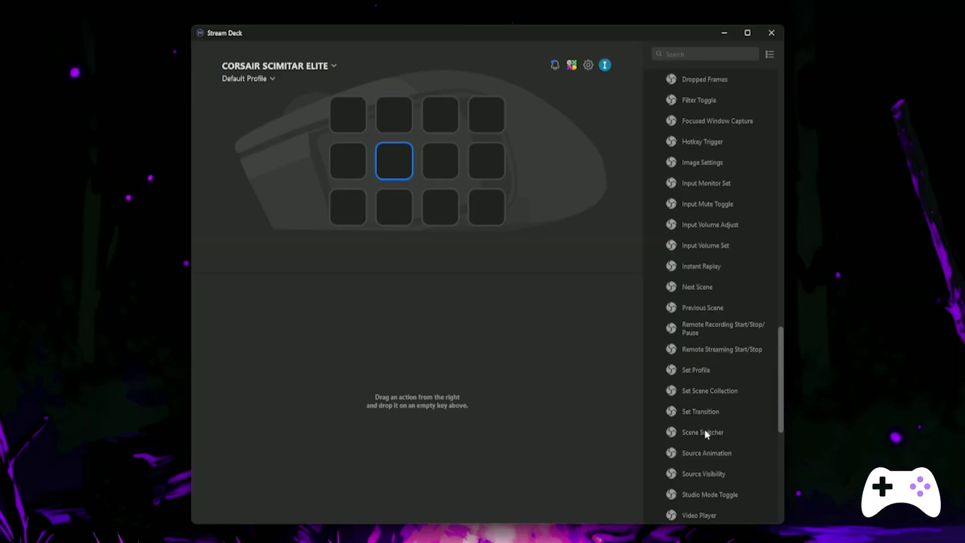
# Place Scene Switcher on a key and link the OBS Tools plugin to OBS
pyautogui.moveTo(705, 429); pyautogui.dragTo(398, 155)
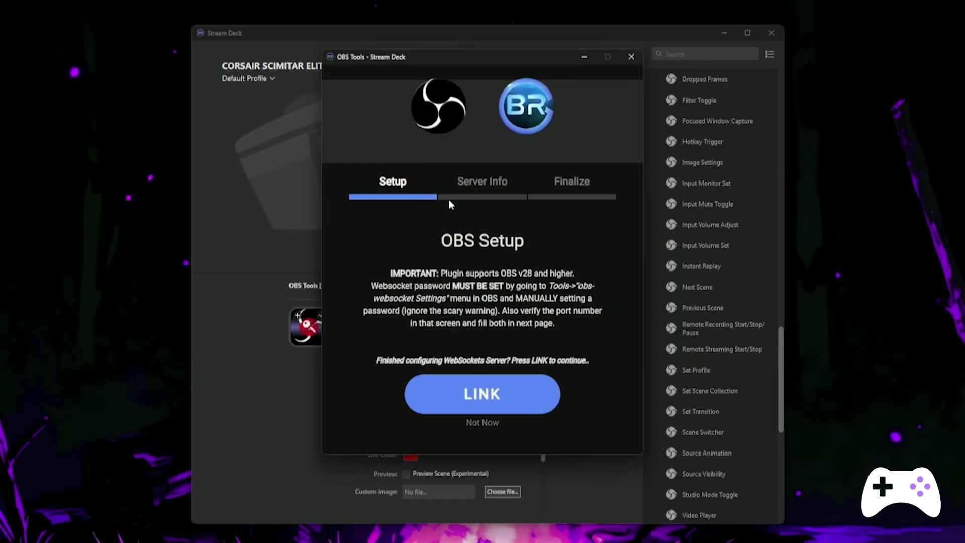
pyautogui.click(520, 403)
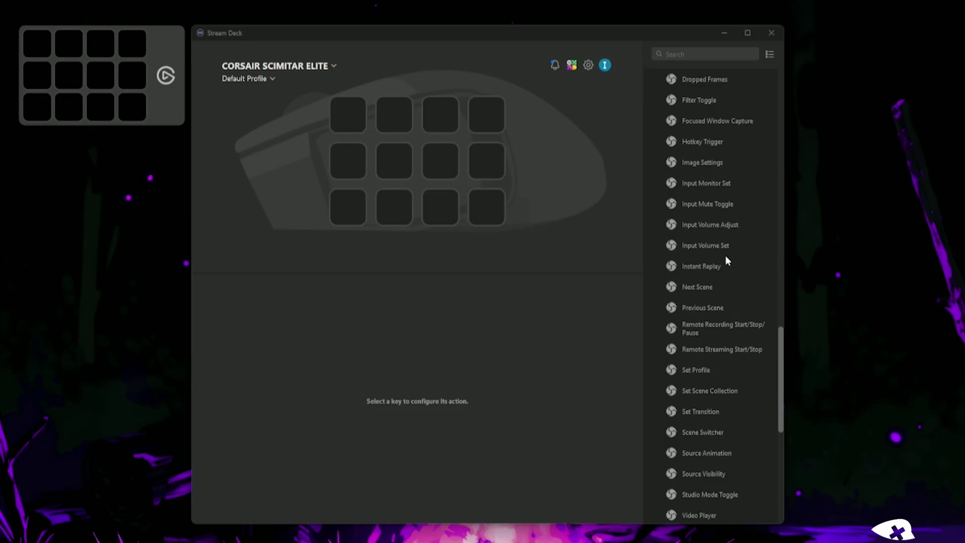
# Put an Input Mute Toggle on the first key with input Wave DX Mic
pyautogui.moveTo(710, 212); pyautogui.dragTo(348, 116)
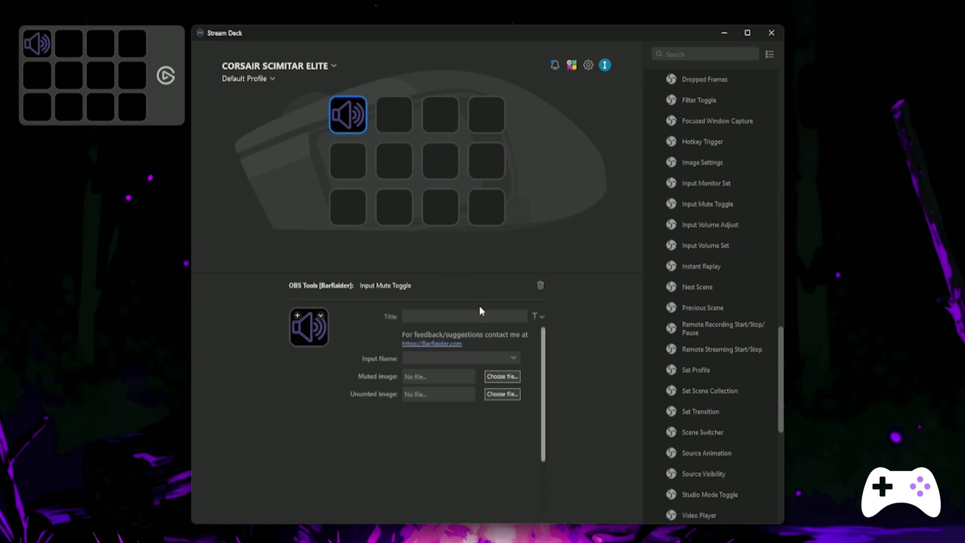
pyautogui.click(463, 357)
pyautogui.scroll(-5, 447, 455)
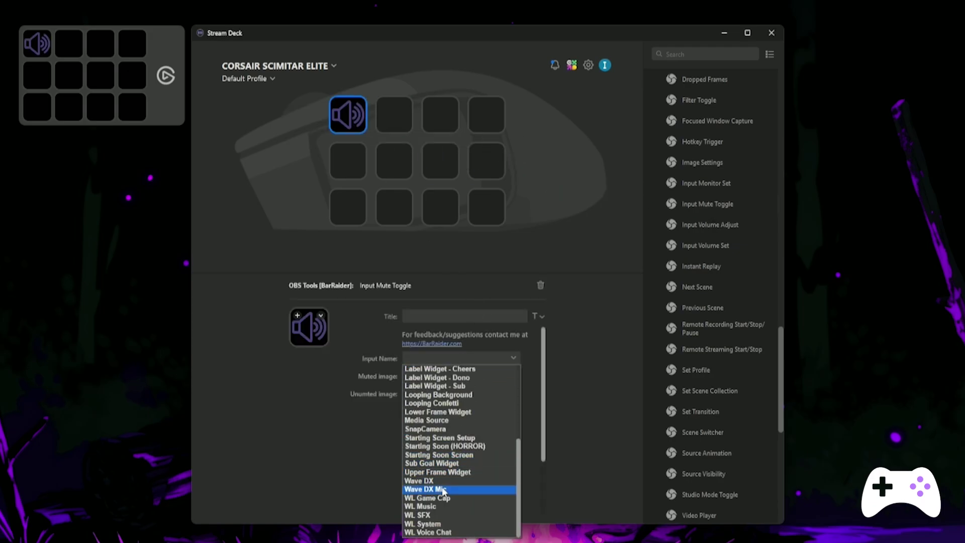
pyautogui.click(442, 490)
# Title the key MUTE, centre the title, and test muting the mic
pyautogui.click(430, 315)
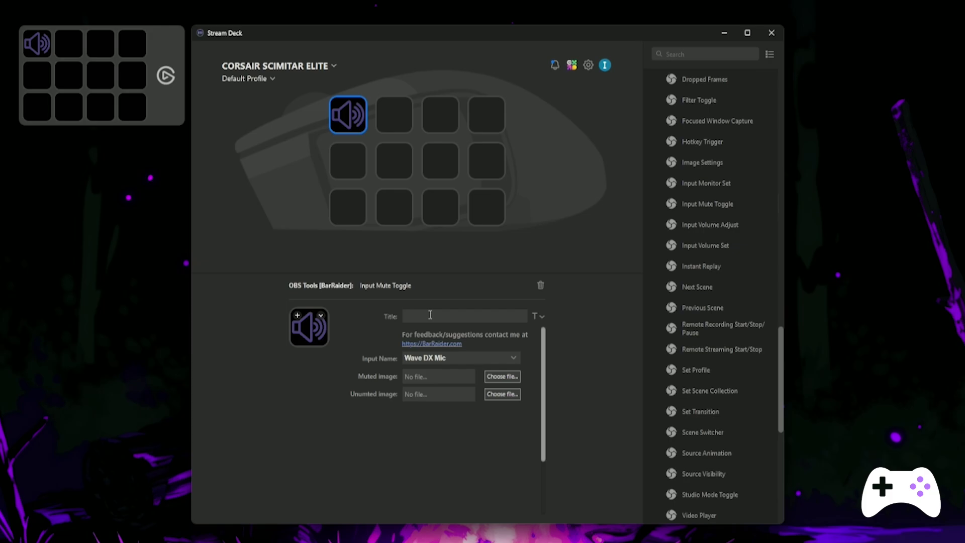
pyautogui.click(541, 315)
pyautogui.click(553, 340)
pyautogui.click(588, 451)
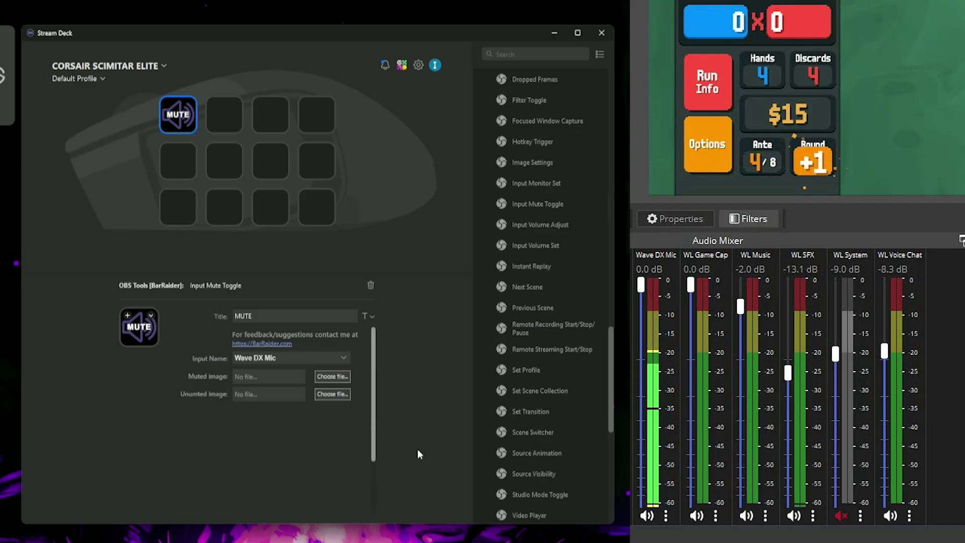
pyautogui.press('1')
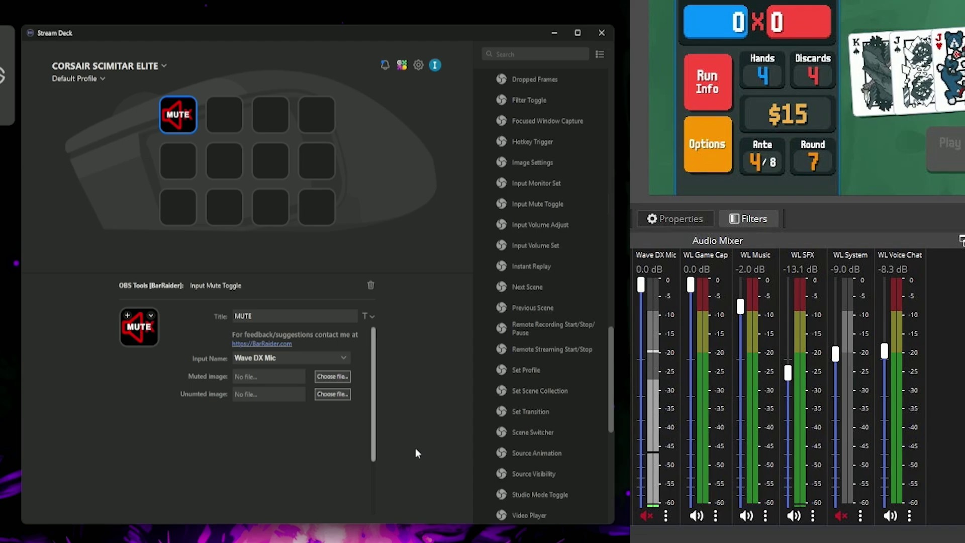
pyautogui.press('1')
pyautogui.press('1')
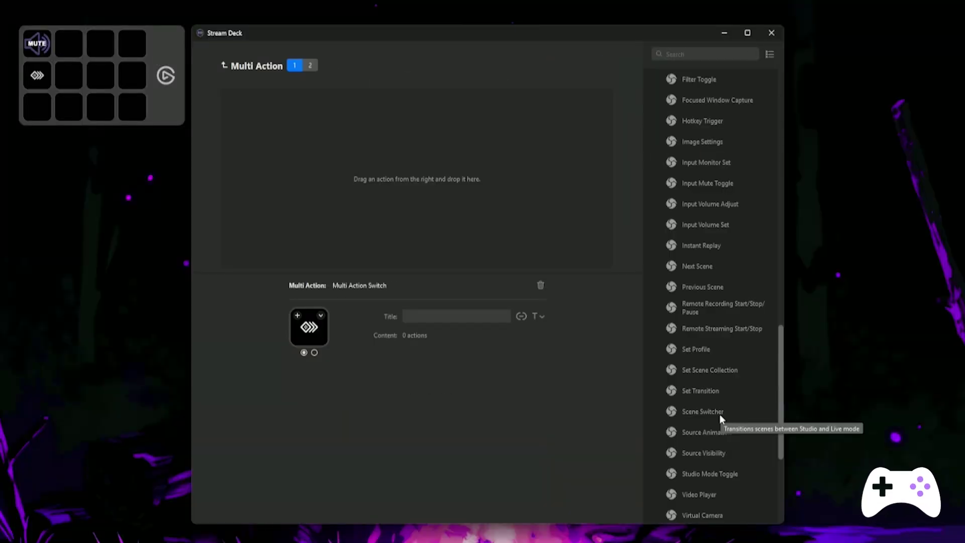
# Add a Scene Switcher to the first state targeting the Just Chatting scene
pyautogui.moveTo(719, 413); pyautogui.dragTo(355, 195)
pyautogui.click(431, 311)
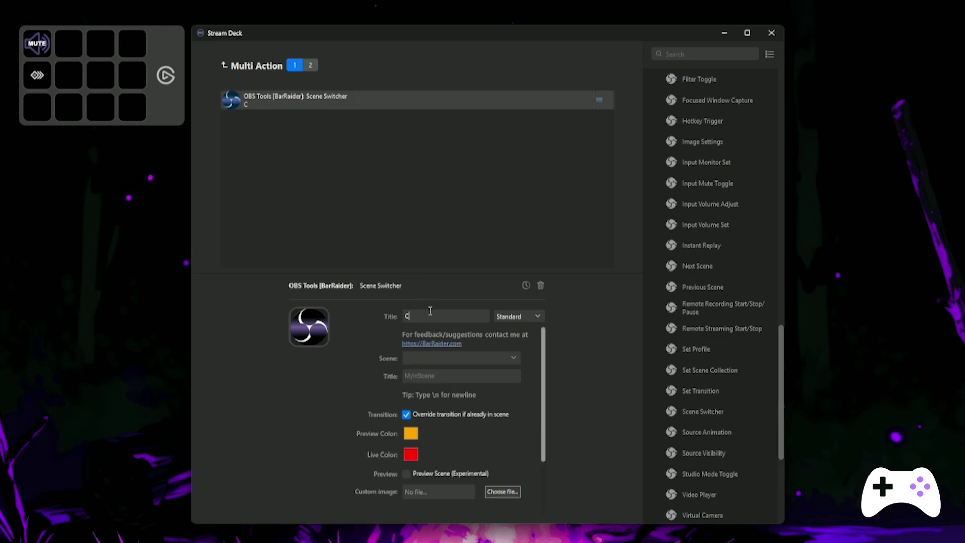
pyautogui.click(516, 359)
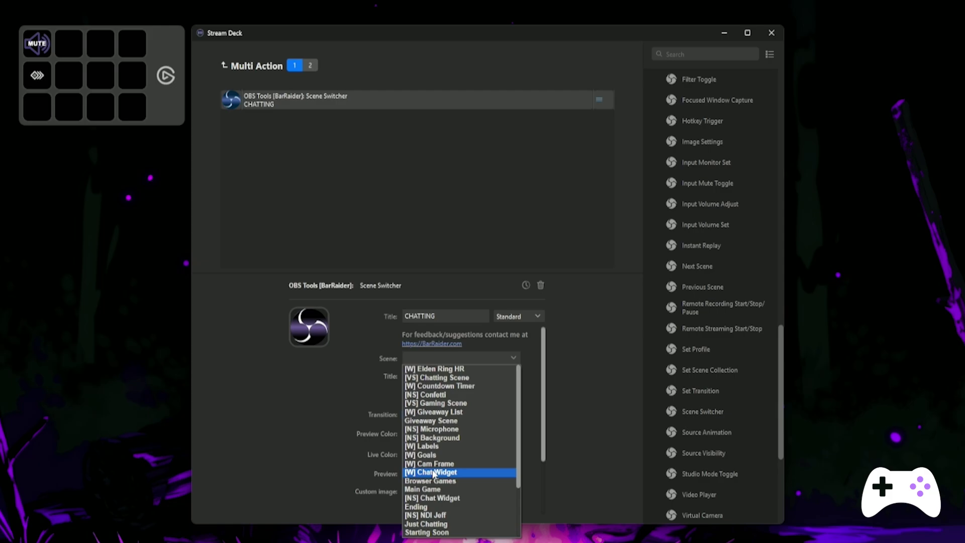
pyautogui.scroll(-1, 434, 474)
pyautogui.click(431, 493)
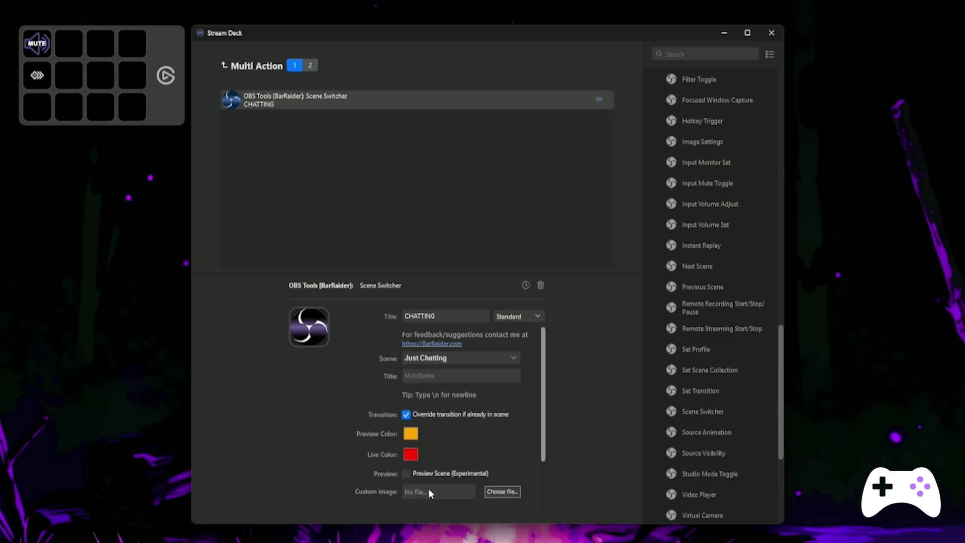
# Paste the scene switch into the second state, titled GAMING, and choose its scene
pyautogui.click(309, 68)
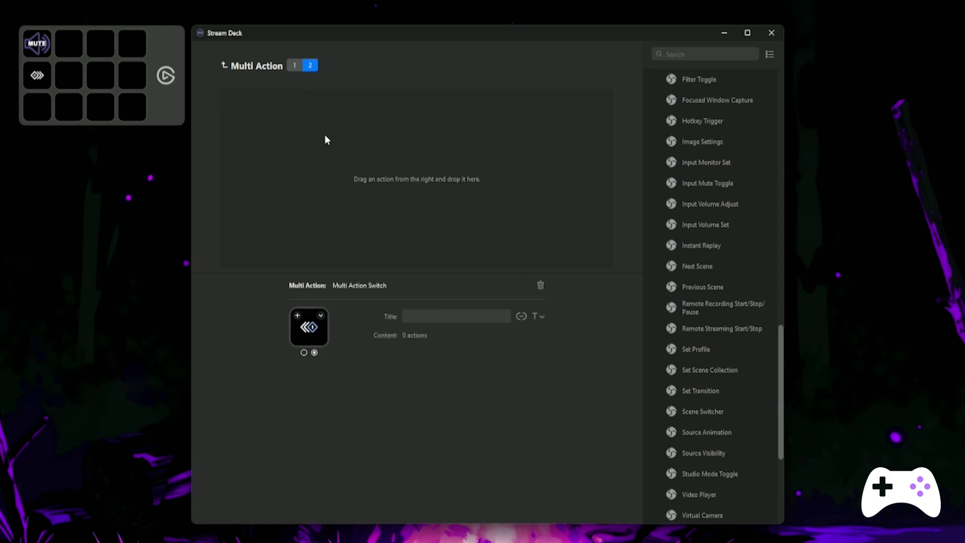
pyautogui.hotkey('ctrl', 'v')
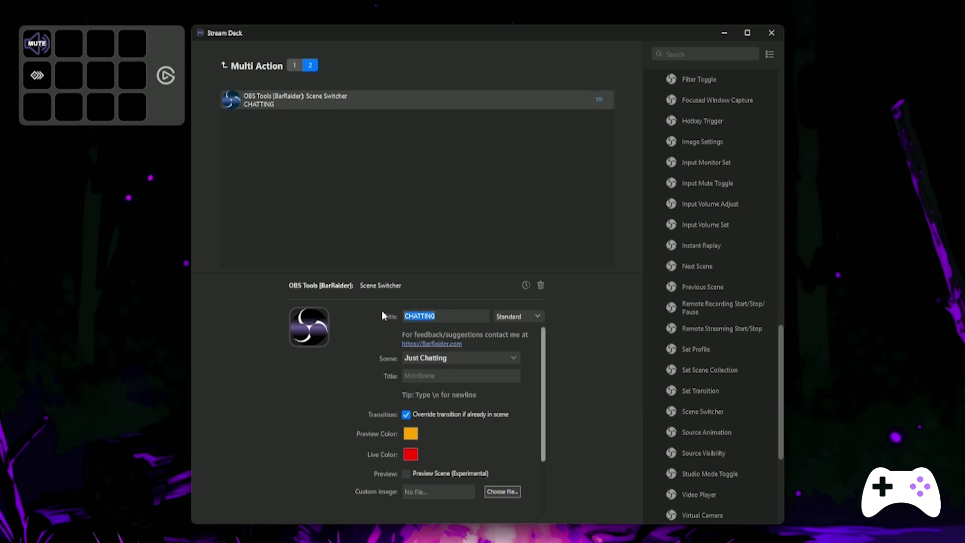
pyautogui.write('GAMING')
pyautogui.click(427, 357)
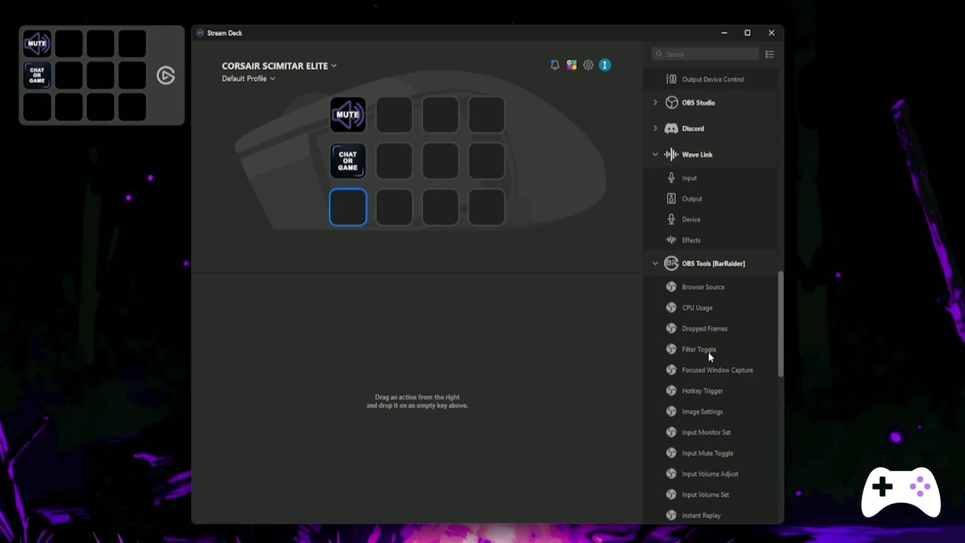
# Put a Filter Toggle on the bottom-left key for [NS] Gaming PC's Composite Blur
pyautogui.moveTo(708, 353); pyautogui.dragTo(367, 214)
pyautogui.moveTo(354, 217); pyautogui.dragTo(354, 217)
pyautogui.click(460, 358)
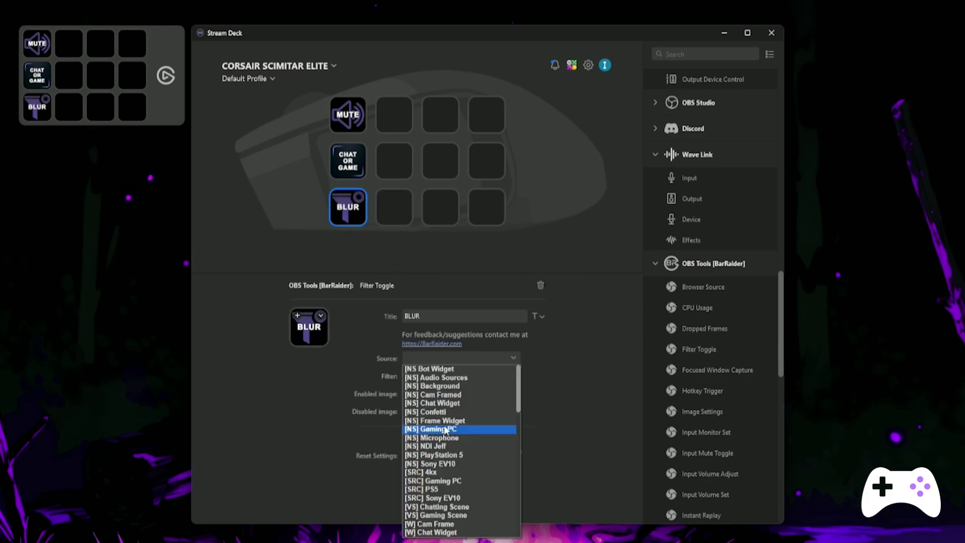
pyautogui.click(446, 429)
pyautogui.click(430, 377)
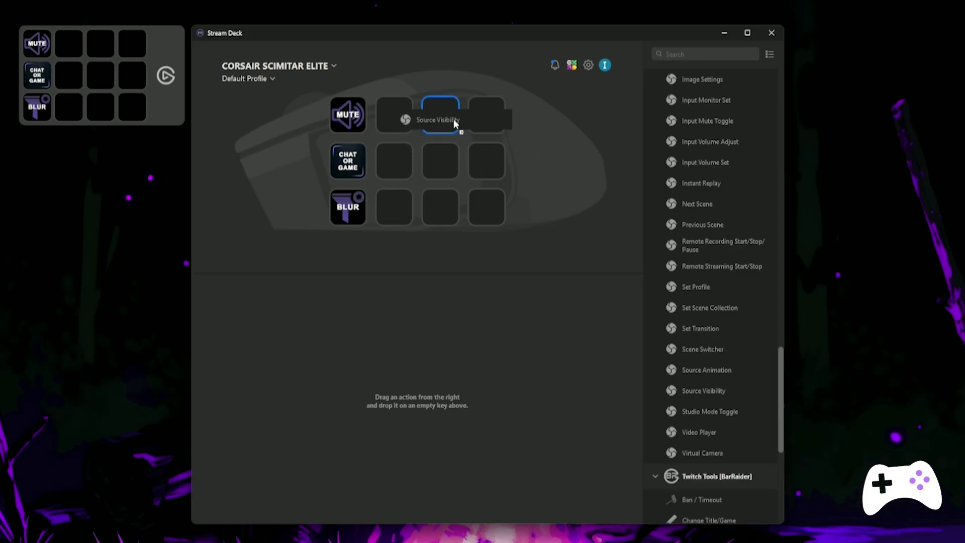
# Place a Source Visibility action on the top-row third key and pick its Main Game source
pyautogui.moveTo(453, 119); pyautogui.dragTo(447, 116)
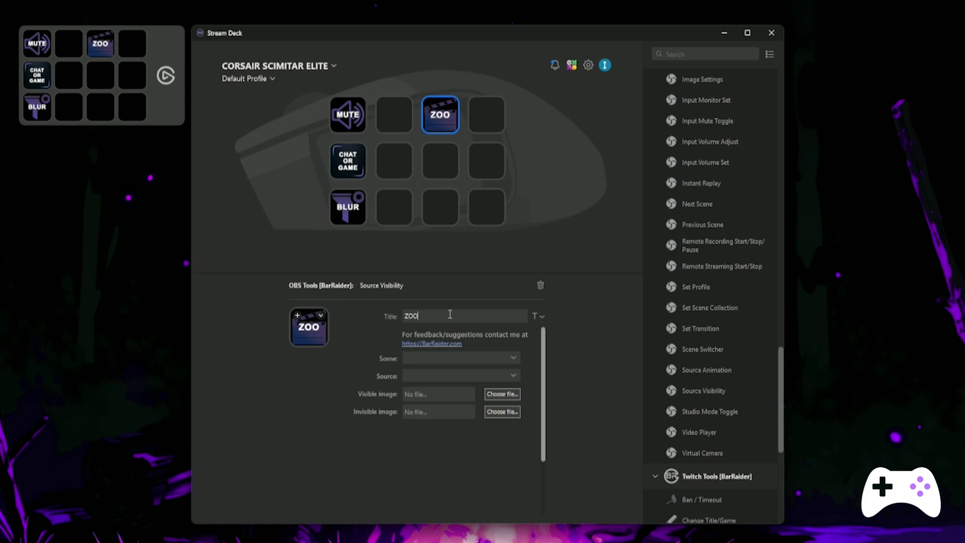
pyautogui.click(452, 375)
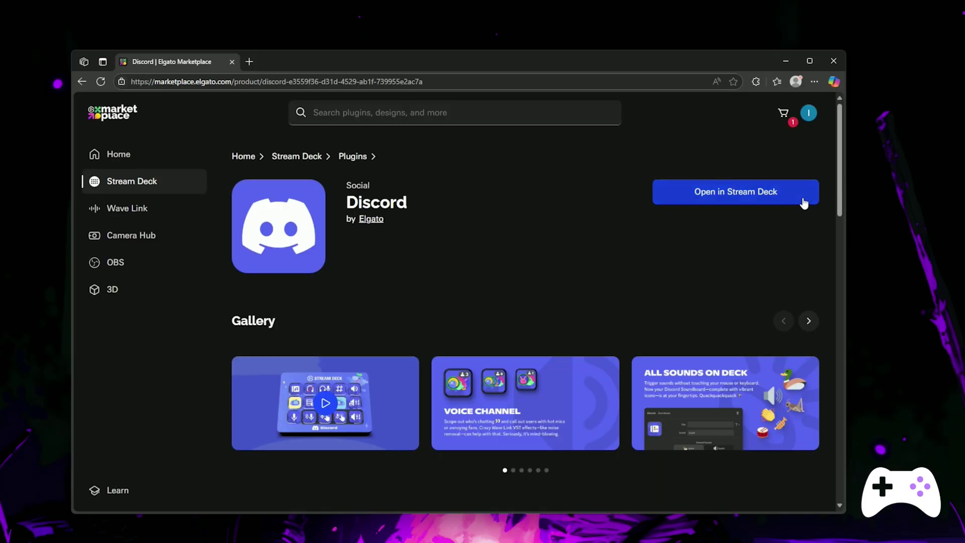
# Add a dynamic-icon Live Comms voice key on FFG Community Discord, plus Discord Mute and Deafen keys
pyautogui.moveTo(701, 168); pyautogui.dragTo(392, 121)
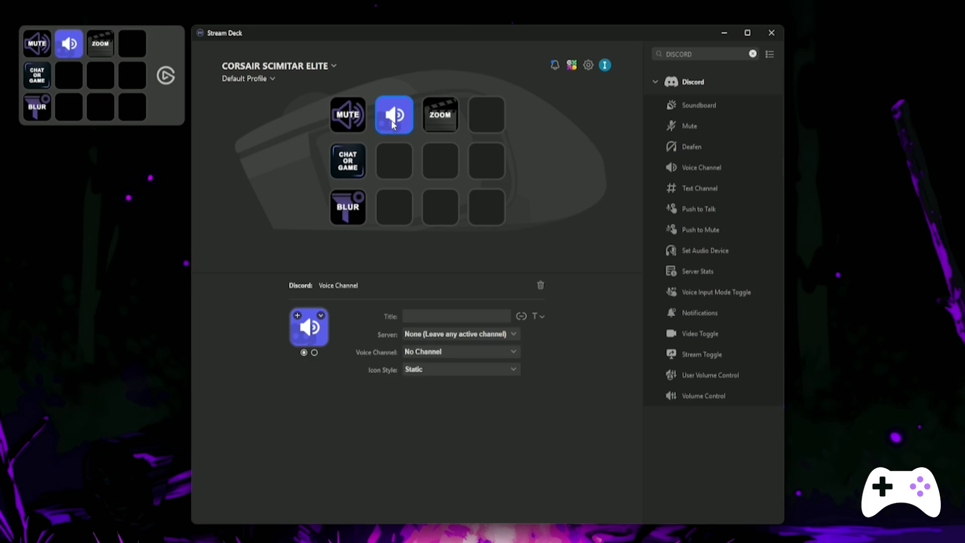
pyautogui.click(482, 337)
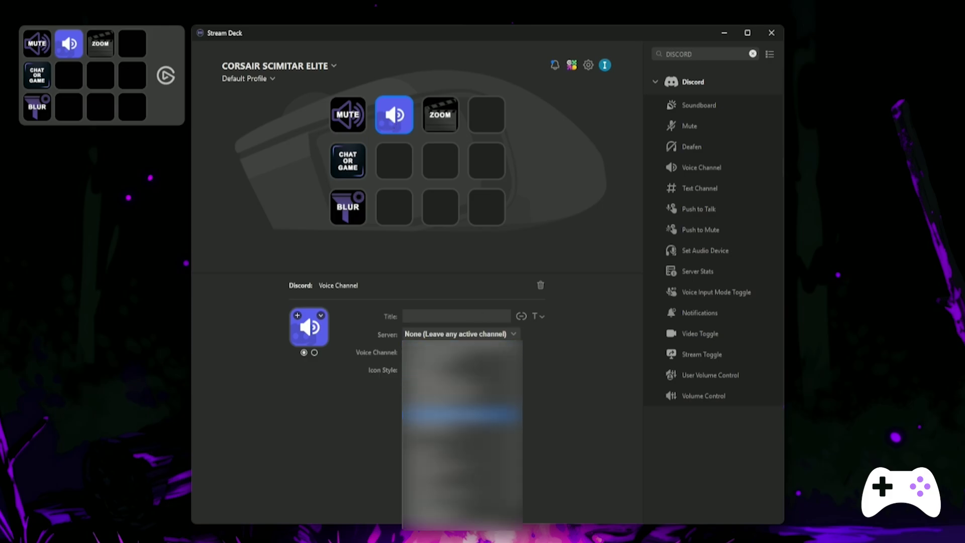
pyautogui.click(445, 355)
pyautogui.click(446, 352)
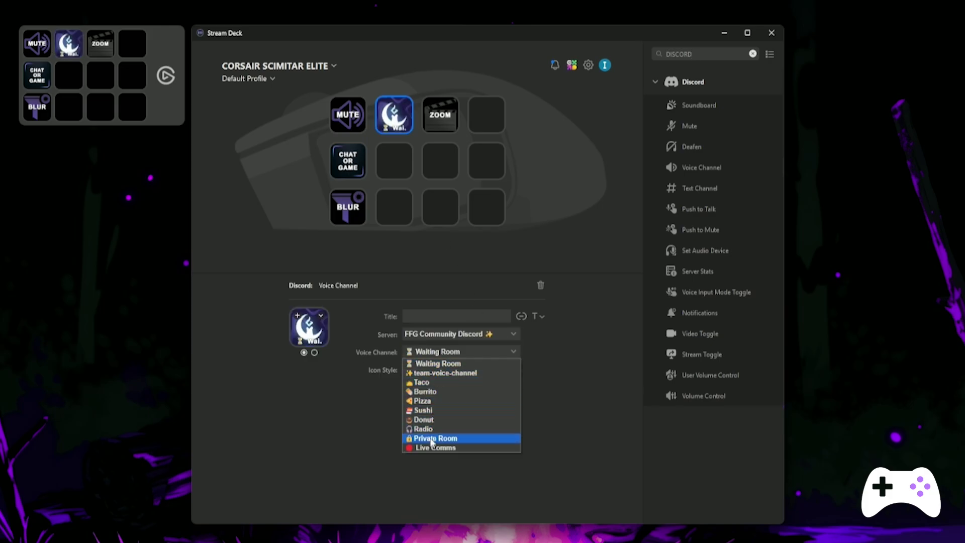
pyautogui.click(429, 447)
pyautogui.click(438, 369)
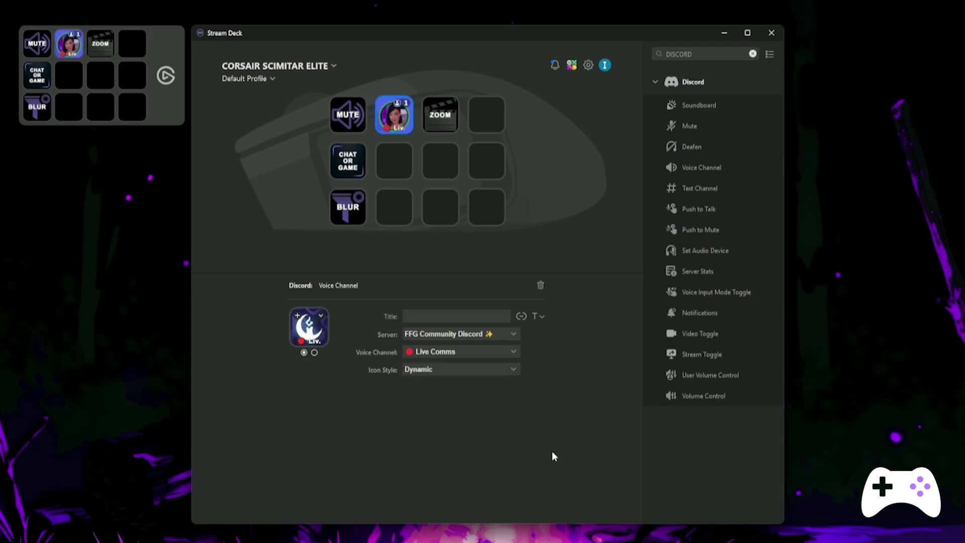
pyautogui.moveTo(689, 126); pyautogui.dragTo(400, 161)
pyautogui.moveTo(683, 145); pyautogui.dragTo(380, 201)
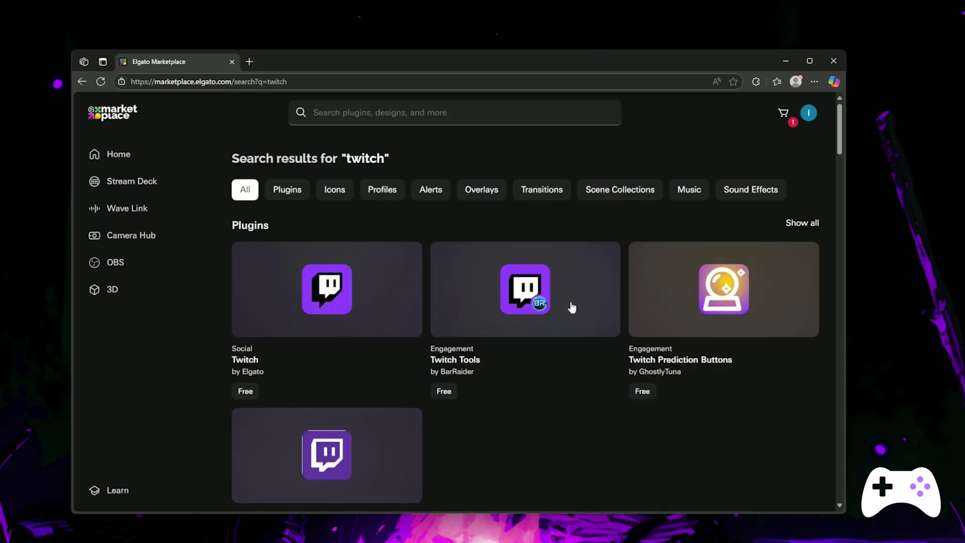
# Open the Twitch Tools by BarRaider plugin from the search results
pyautogui.click(572, 307)
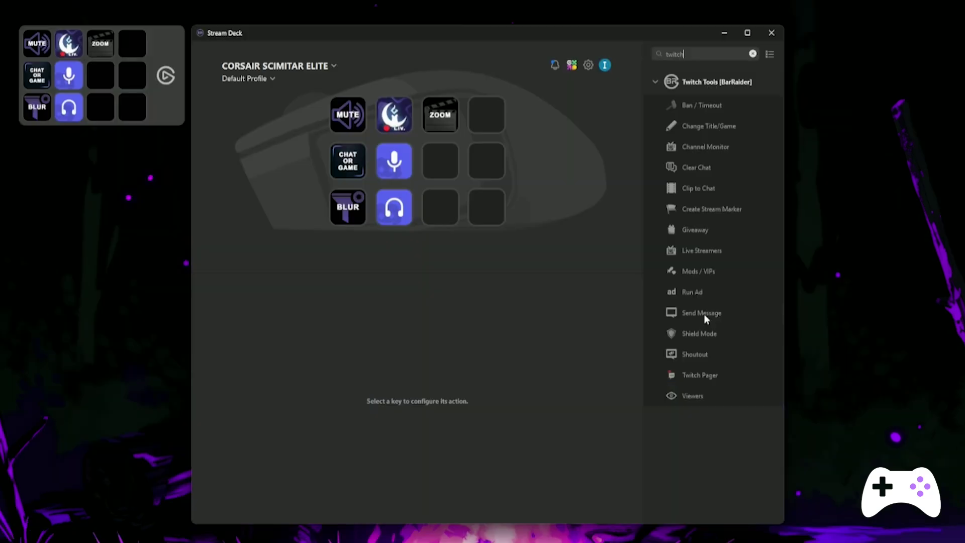
# Place a Twitch Send Message key beside the microphone key and set the target channel to the streamer's own channel
pyautogui.moveTo(704, 313); pyautogui.dragTo(436, 156)
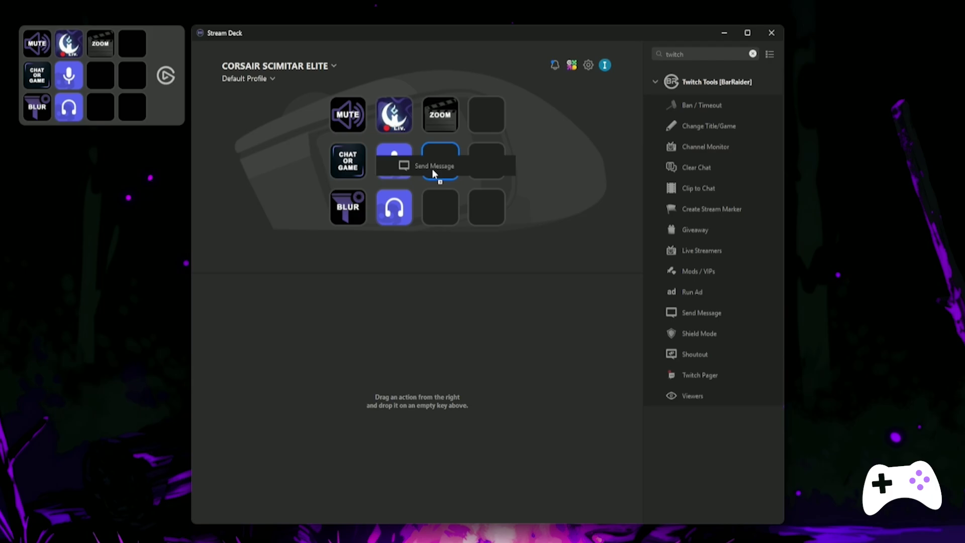
pyautogui.moveTo(432, 168); pyautogui.dragTo(432, 168)
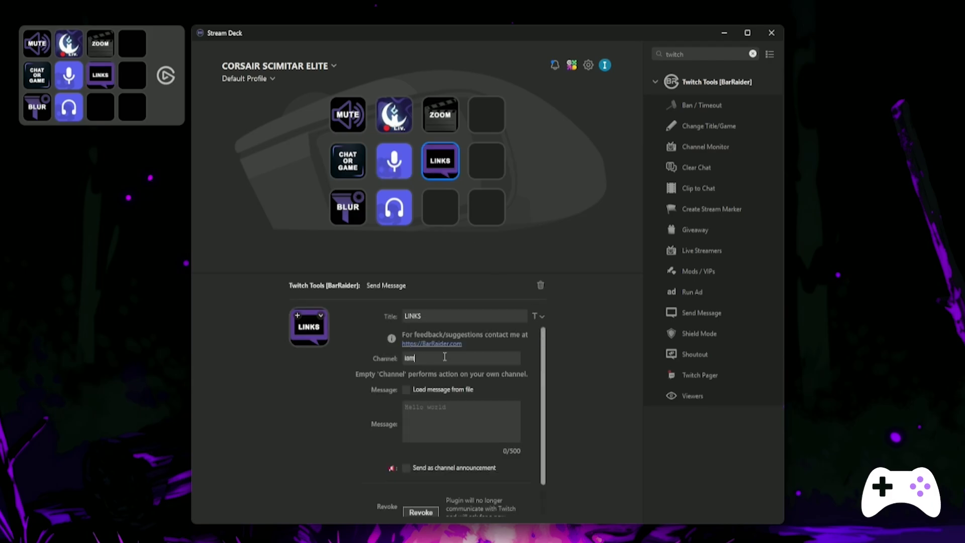
pyautogui.click(444, 356)
pyautogui.write('iamfalt')
pyautogui.moveTo(543, 407); pyautogui.dragTo(545, 443)
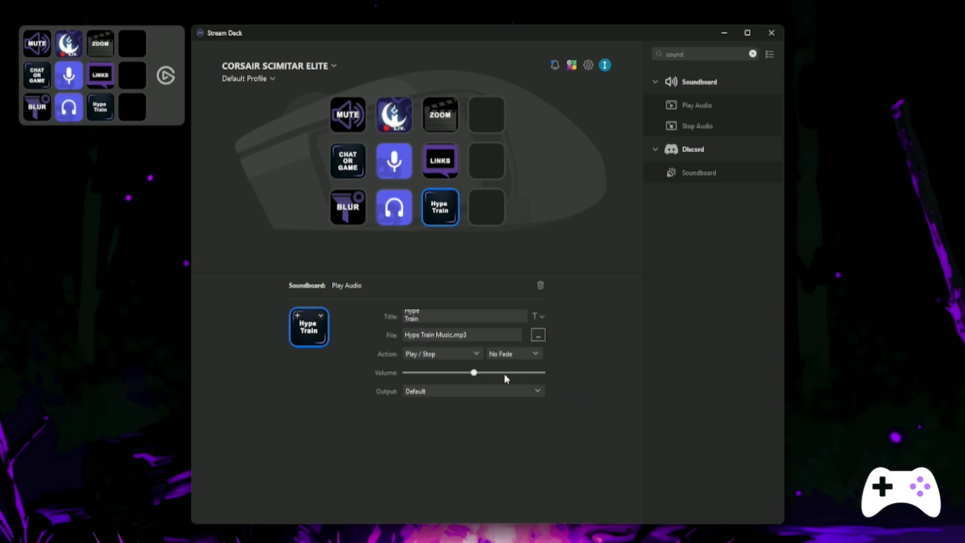
# Set the Hype Train audio key's playback action to Loop / Stop
pyautogui.click(473, 353)
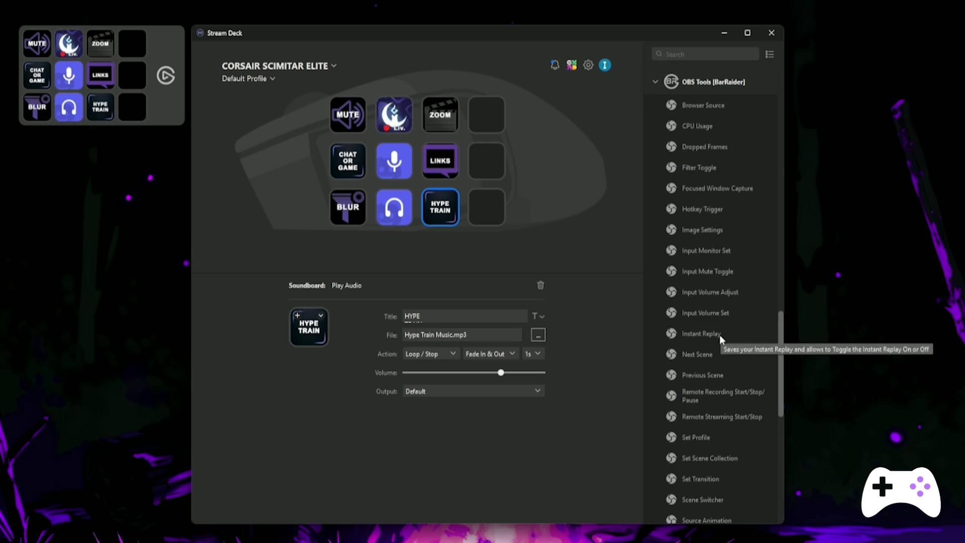
# Put an OBS Tools Instant Replay action on the top-right key and test it by starting the replay buffer
pyautogui.moveTo(719, 334); pyautogui.dragTo(480, 122)
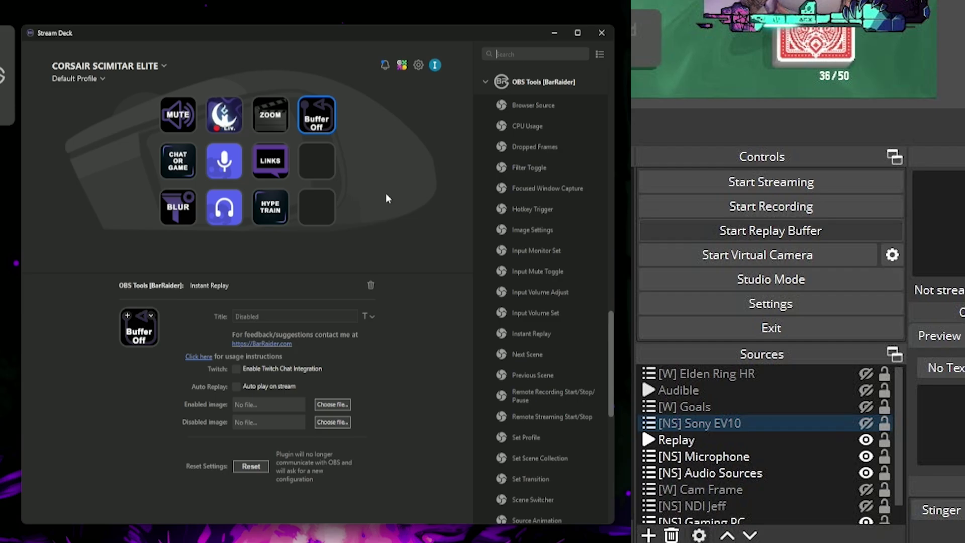
pyautogui.click(770, 231)
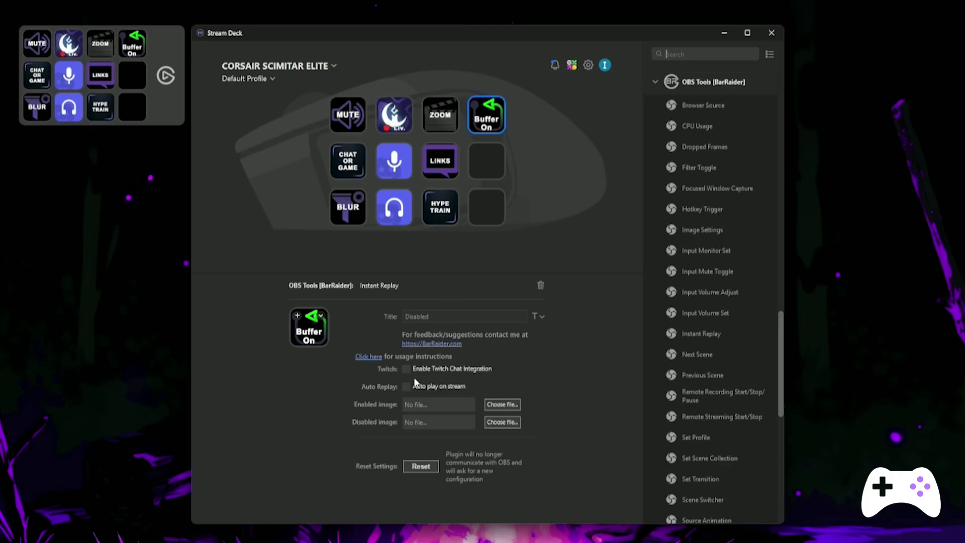
# Enable Twitch chat integration, link the Twitch account, and tick Auto play on stream for Instant Replay
pyautogui.click(406, 371)
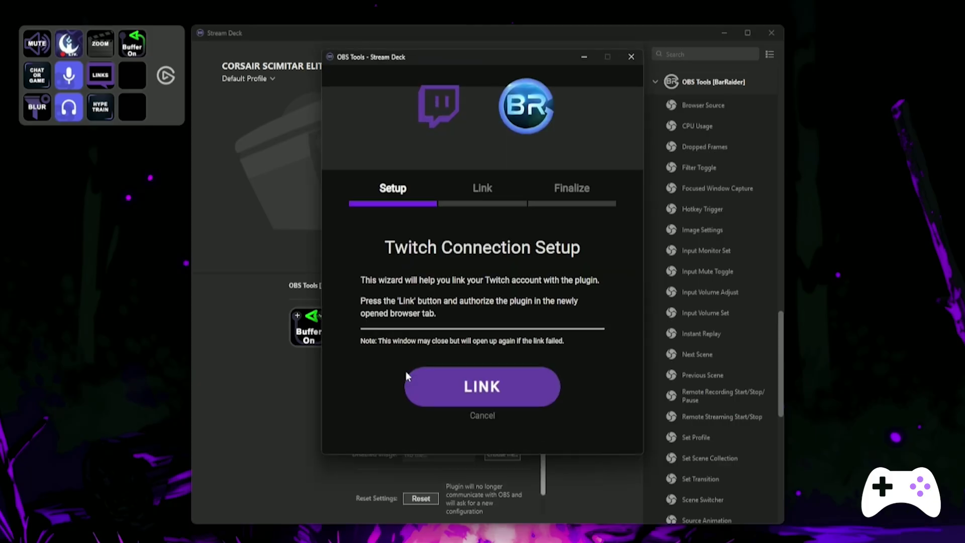
pyautogui.click(482, 388)
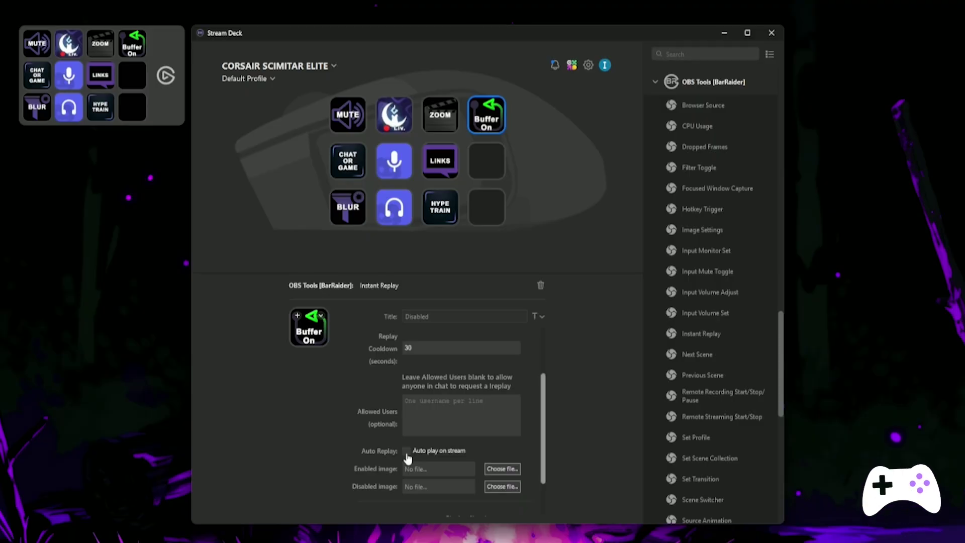
pyautogui.click(406, 452)
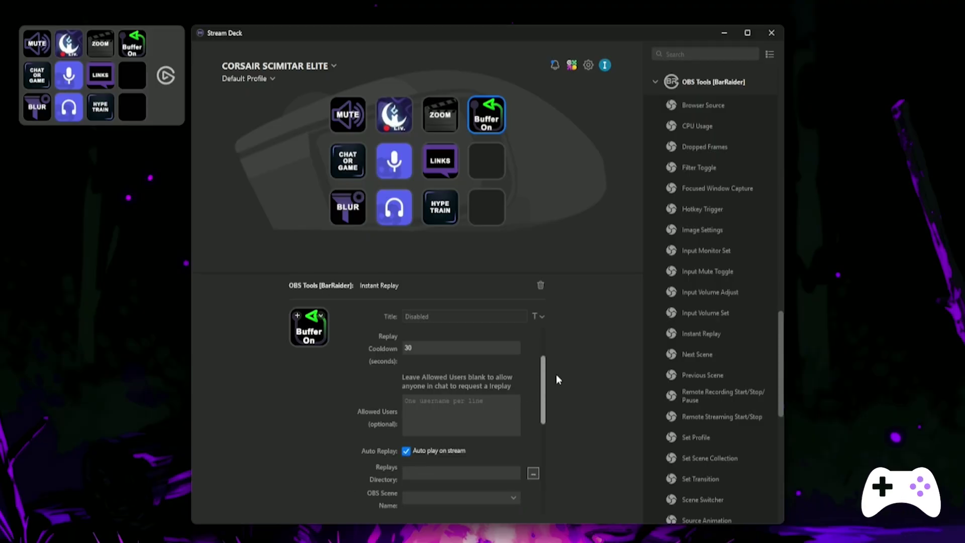
pyautogui.moveTo(542, 386); pyautogui.dragTo(537, 430)
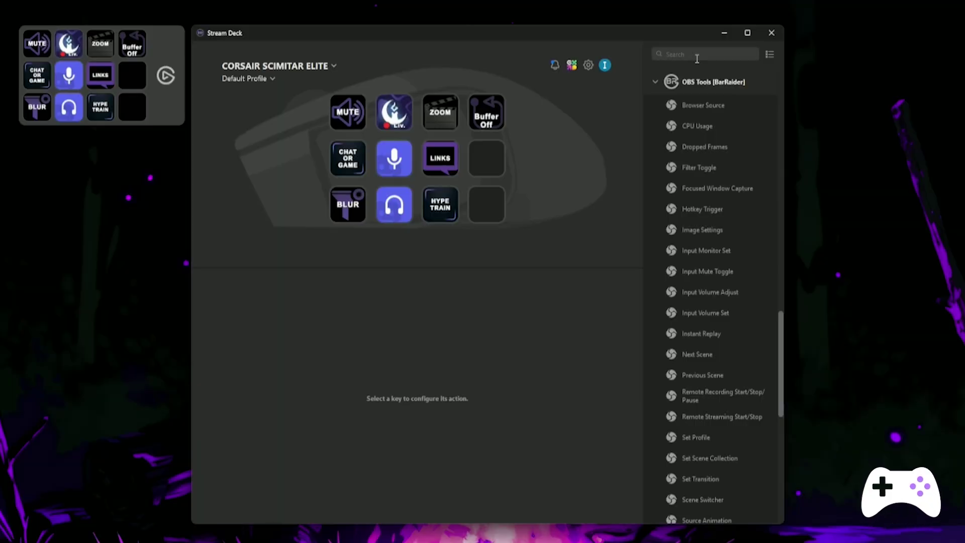
# Build a Multi Action Switch with On/Off steps for the left and right key lights in both states
pyautogui.write('ULT')
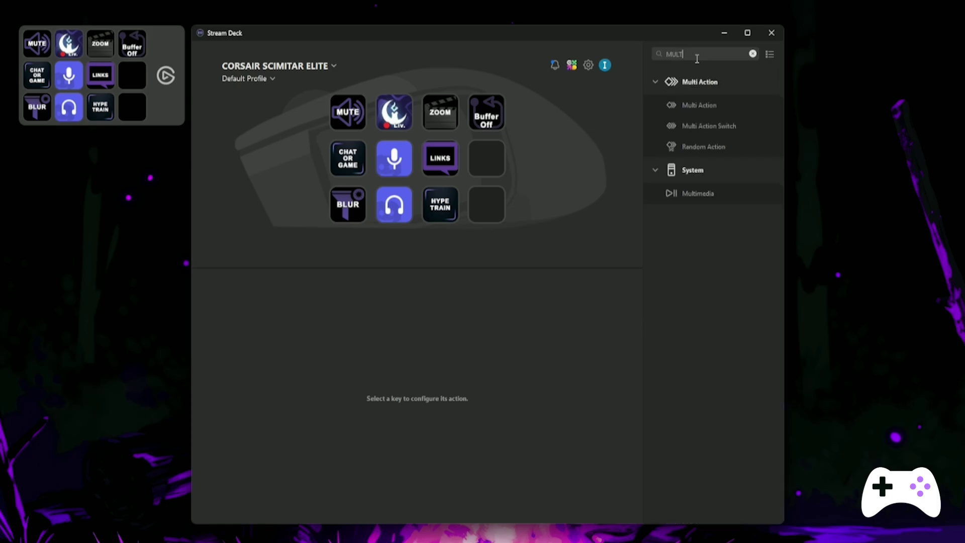
pyautogui.moveTo(718, 125); pyautogui.dragTo(485, 158)
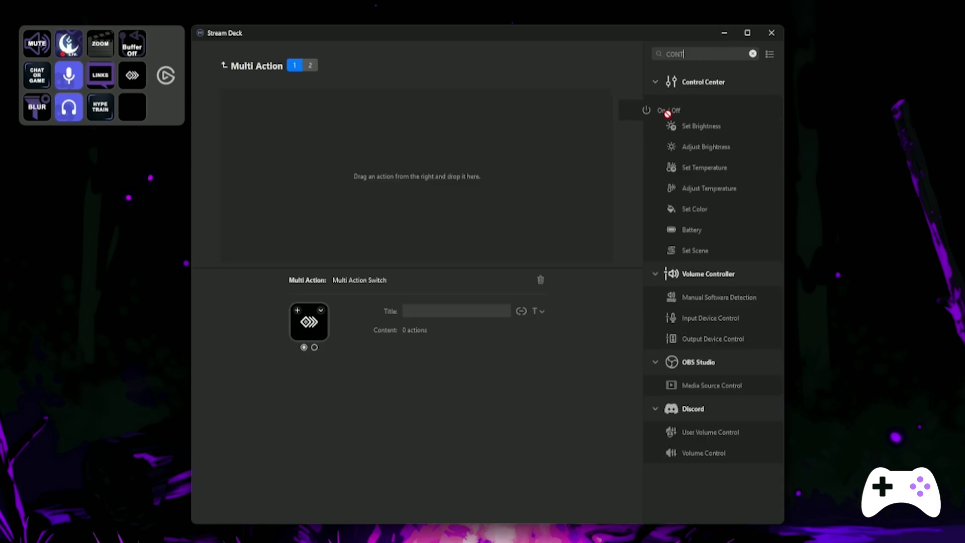
pyautogui.moveTo(649, 110); pyautogui.dragTo(592, 114)
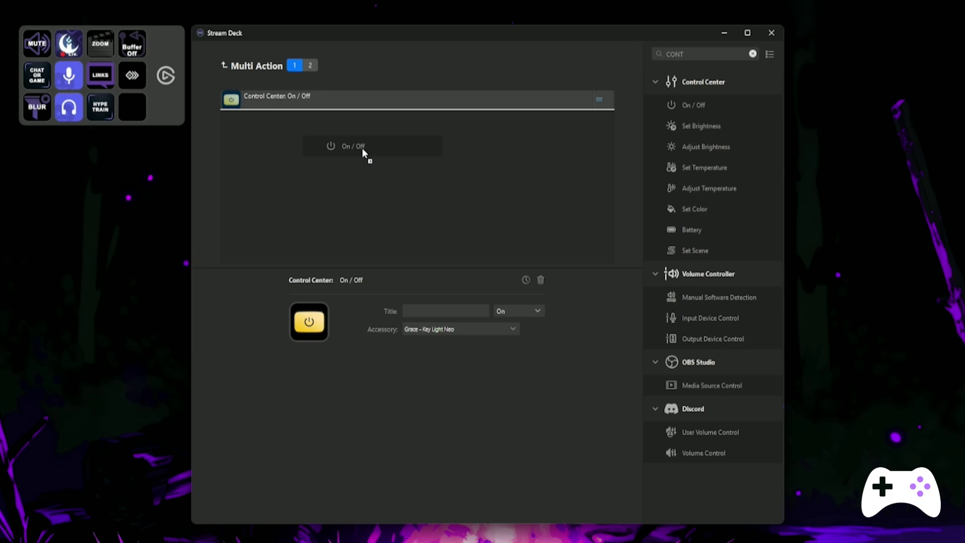
pyautogui.moveTo(364, 147); pyautogui.dragTo(330, 110)
pyautogui.click(461, 329)
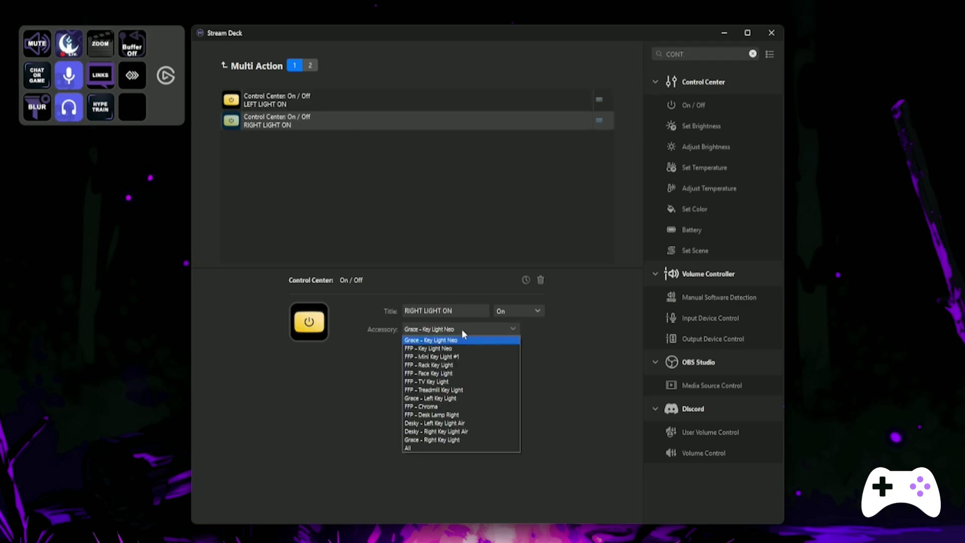
pyautogui.click(437, 440)
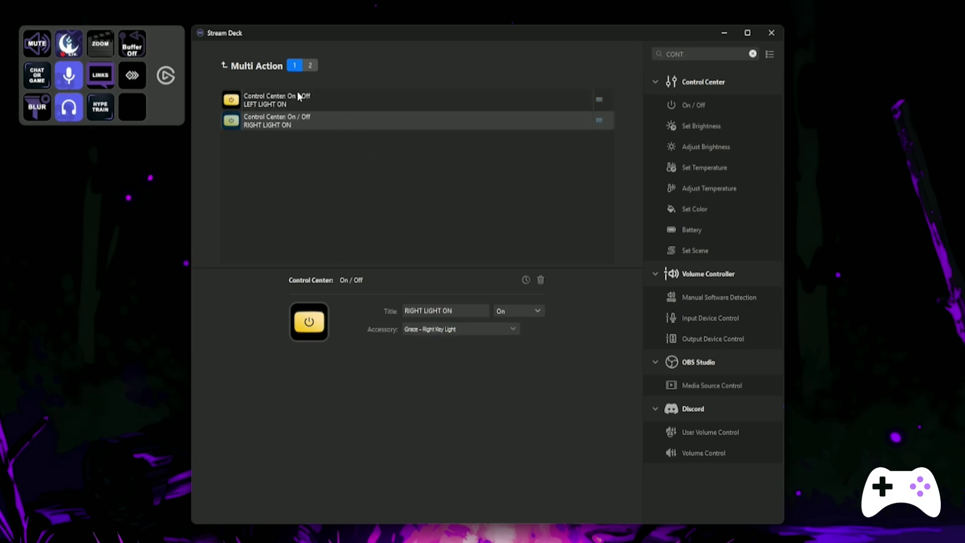
pyautogui.click(310, 65)
pyautogui.moveTo(682, 107); pyautogui.dragTo(511, 110)
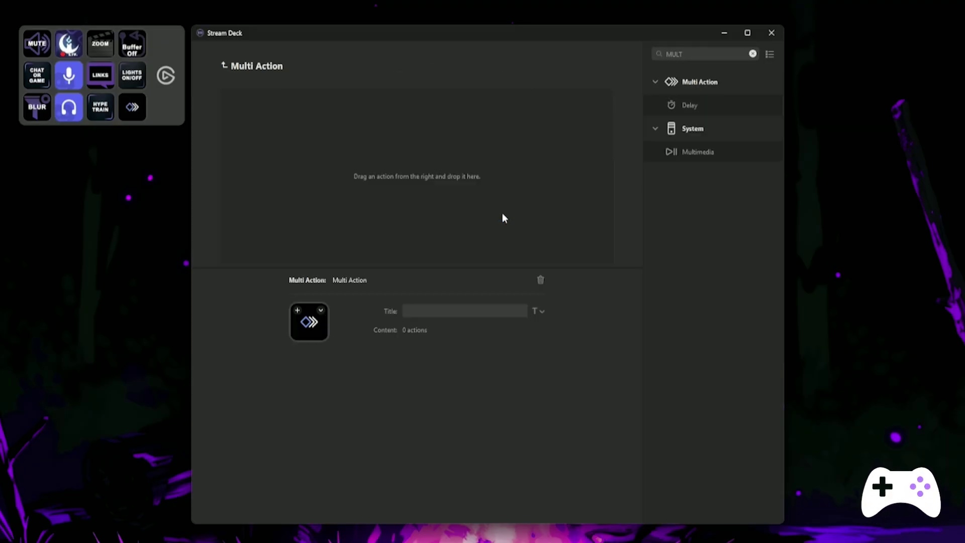
# Give the multi action an Alt+F4 hotkey step followed by a Website step
pyautogui.moveTo(691, 105); pyautogui.dragTo(457, 139)
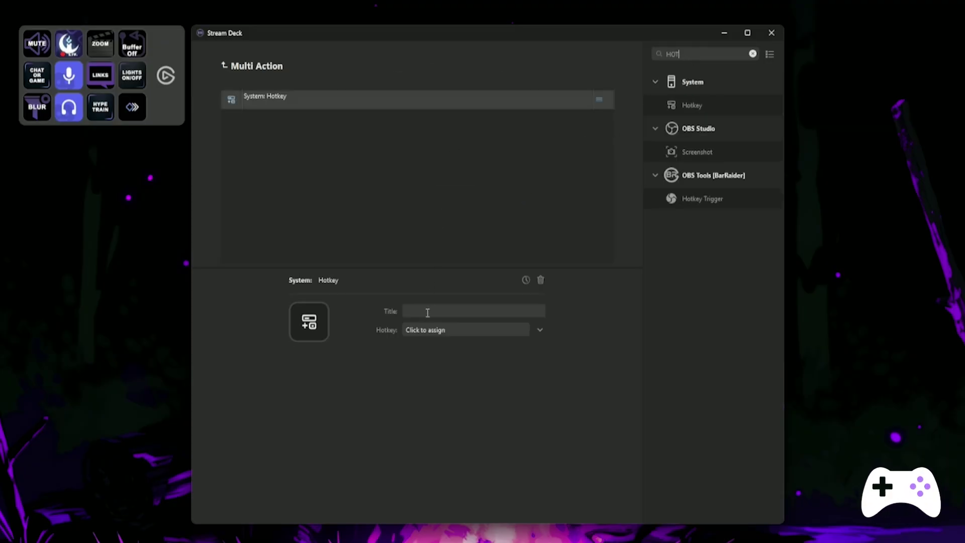
pyautogui.hotkey('alt', 'F4')
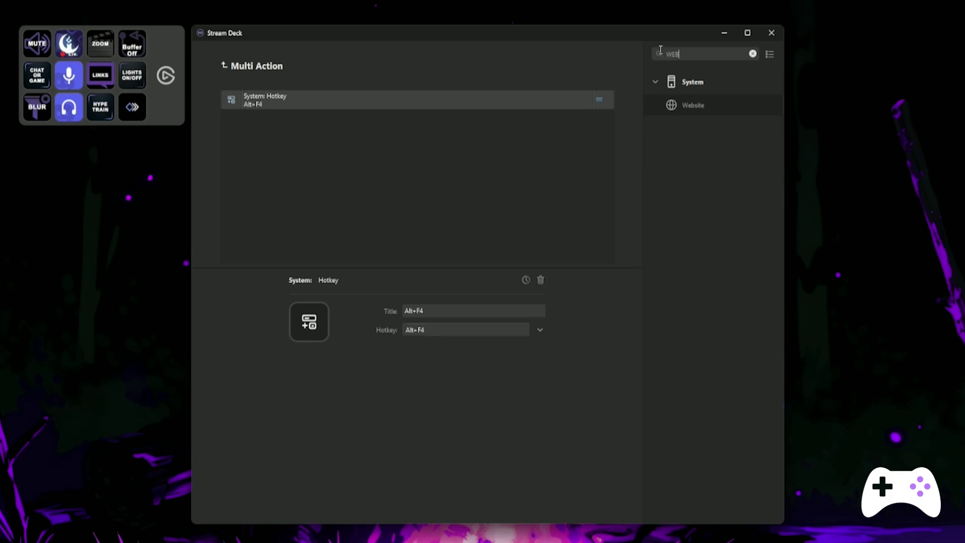
pyautogui.moveTo(695, 105); pyautogui.dragTo(383, 221)
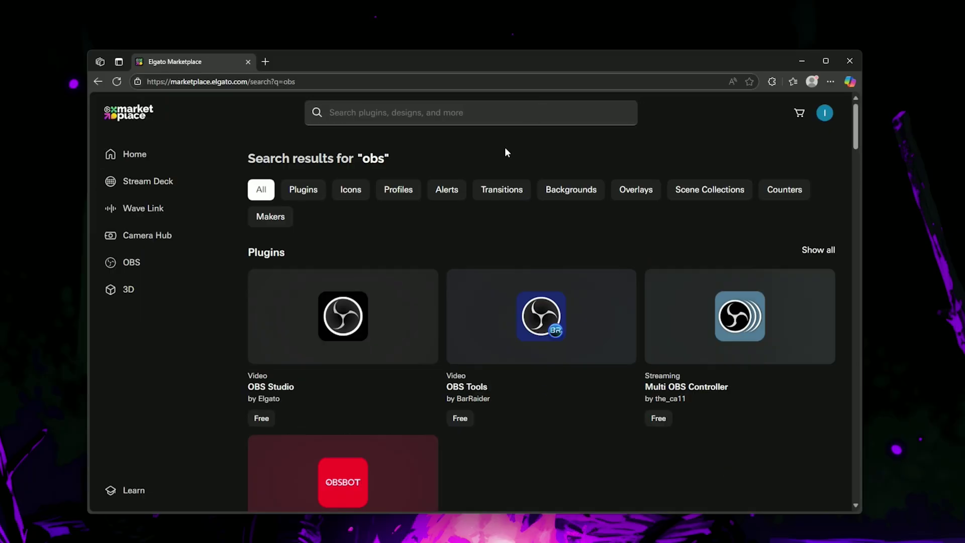
# Open the OBS Studio plugin page and display the OBS WebSocket server's connection info
pyautogui.click(401, 321)
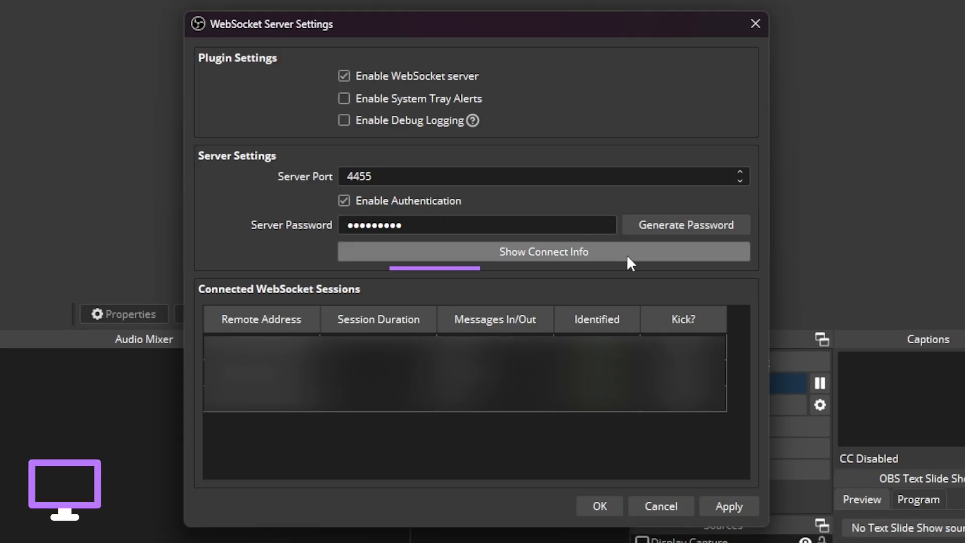
pyautogui.click(626, 253)
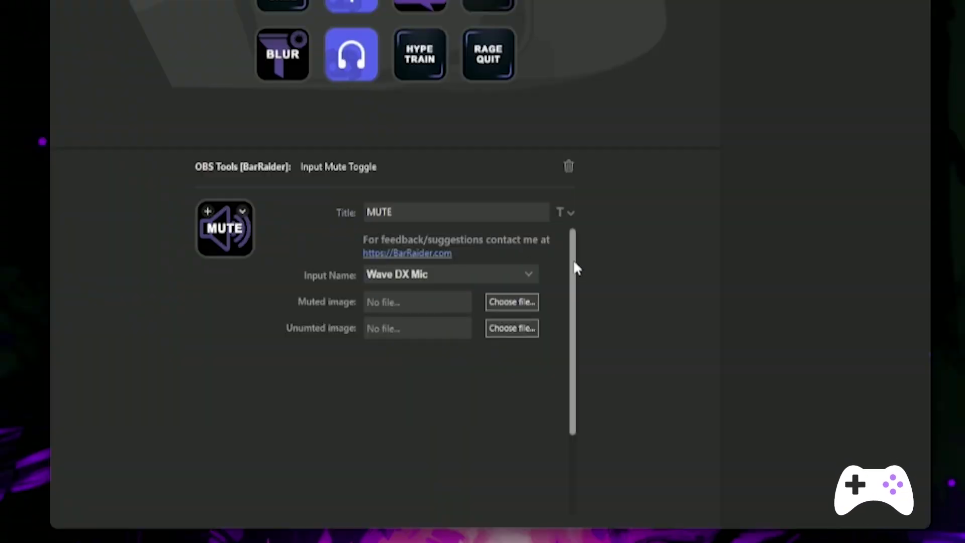
# Reset the MUTE key's OBS Tools settings from the Reset Settings section of its properties
pyautogui.moveTo(575, 263); pyautogui.dragTo(574, 403)
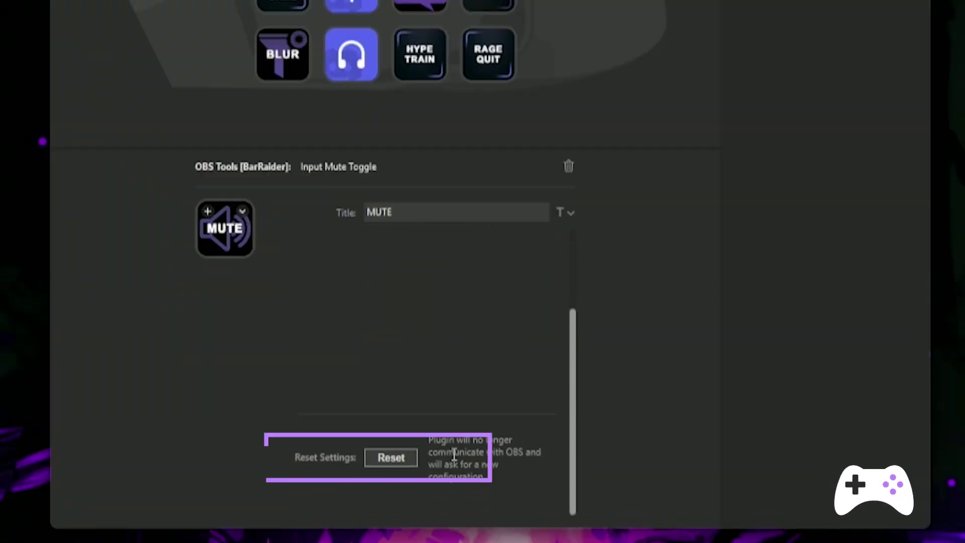
pyautogui.click(405, 460)
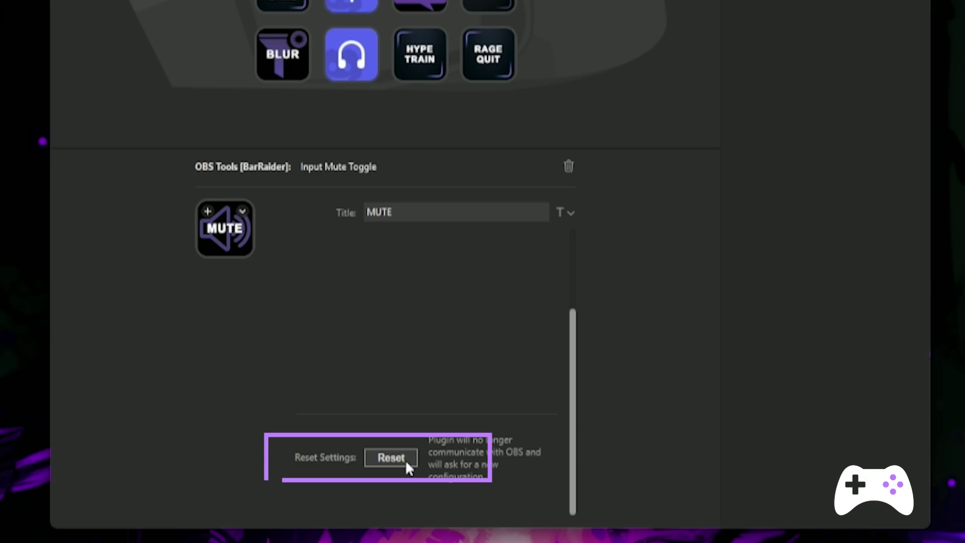